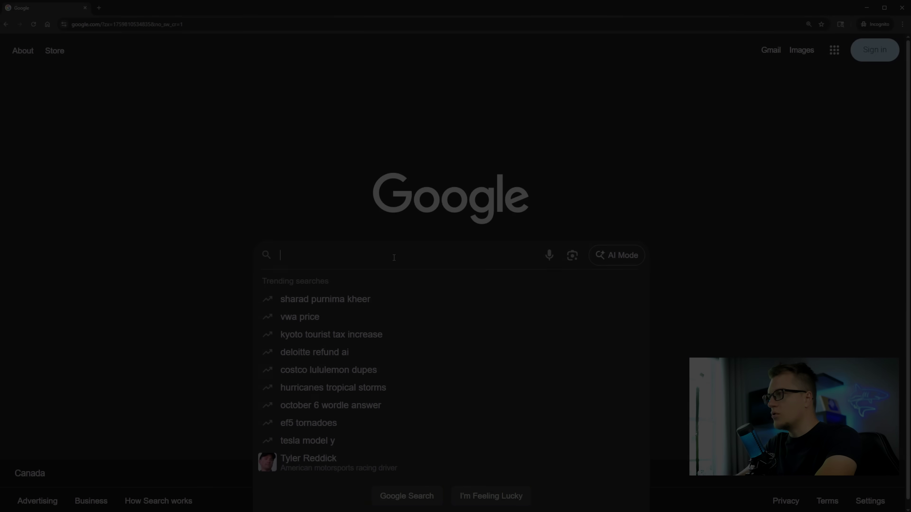
Search Google for 'nim video' and open the Nim website from the results.
{"action": "type", "text": "nim video"}
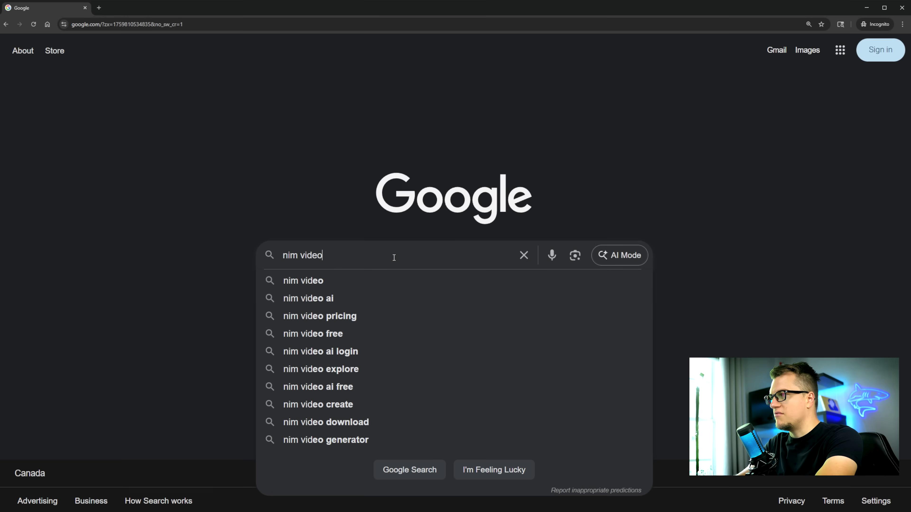
{"action": "key", "text": "Return"}
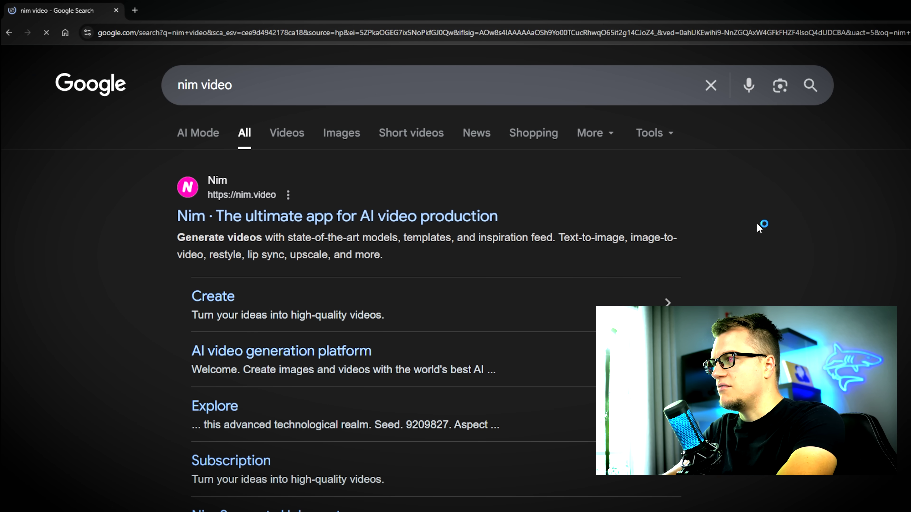
{"action": "left_click", "coordinate": [334, 218]}
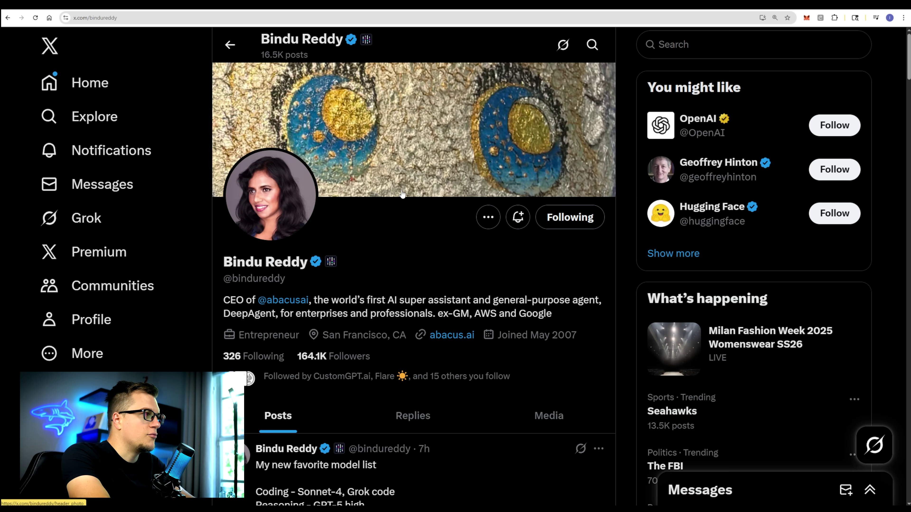
Copy the link to the X post about the Singularity and generate a Nim Story from it.
{"action": "scroll", "coordinate": [401, 189], "scroll_direction": "down", "scroll_amount": 15}
{"action": "scroll", "coordinate": [402, 193], "scroll_direction": "down", "scroll_amount": 5}
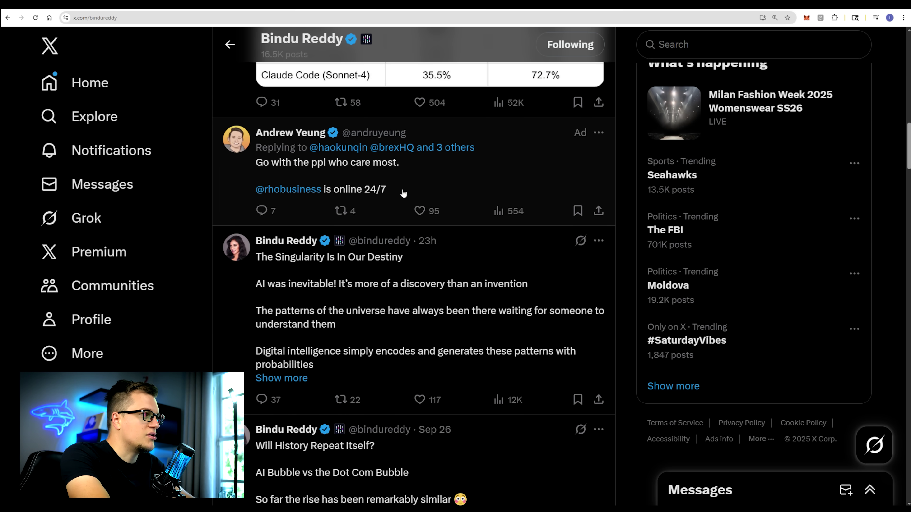
{"action": "left_click", "coordinate": [281, 378]}
{"action": "left_click", "coordinate": [427, 240]}
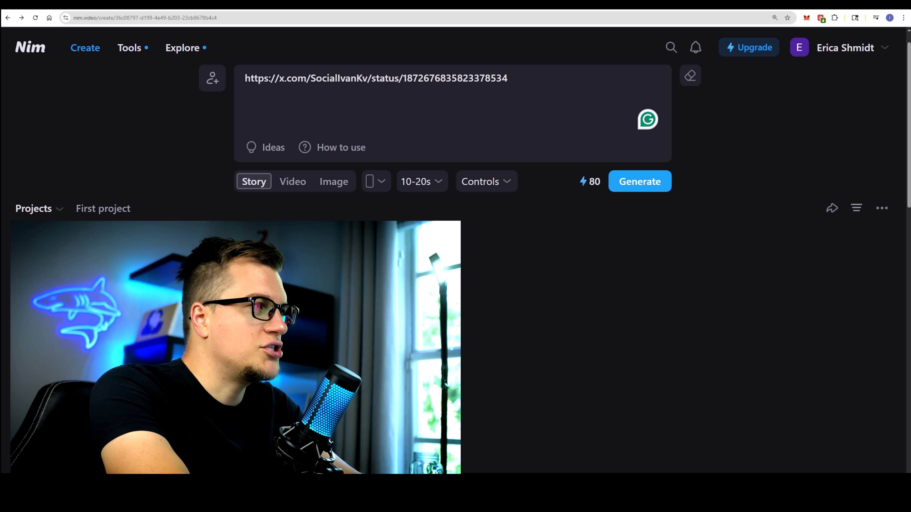
{"action": "key", "text": "ctrl+a"}
{"action": "key", "text": "ctrl+v"}
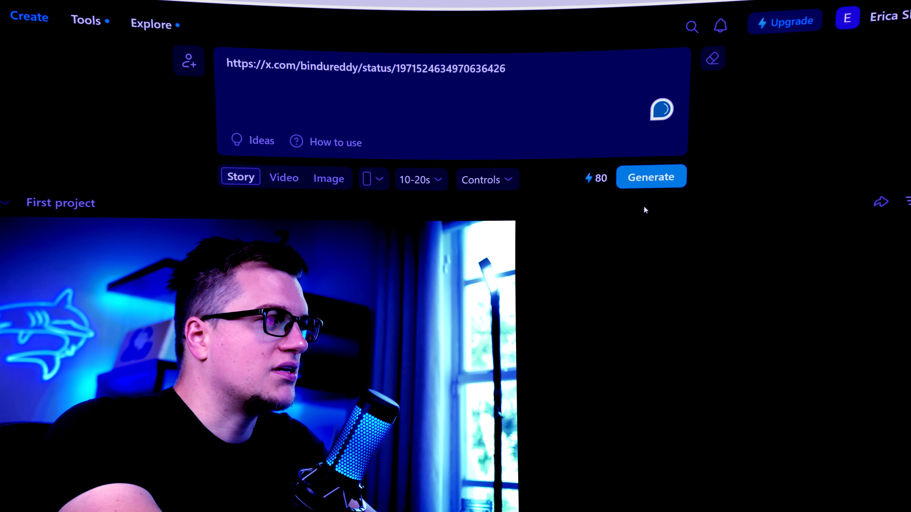
{"action": "left_click", "coordinate": [656, 181]}
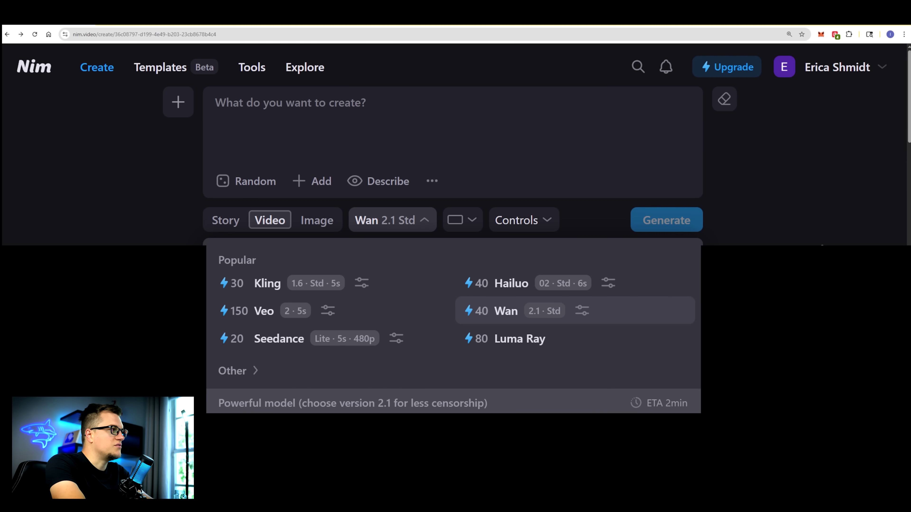
Generate a Veo 2 video of a chicken dancing and singing country music on a busy street.
{"action": "left_click", "coordinate": [278, 309]}
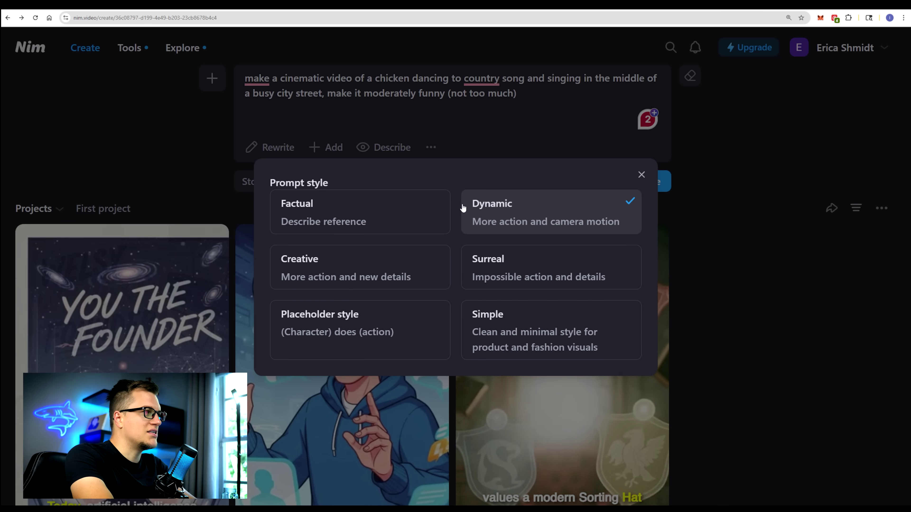
{"action": "left_click", "coordinate": [654, 181]}
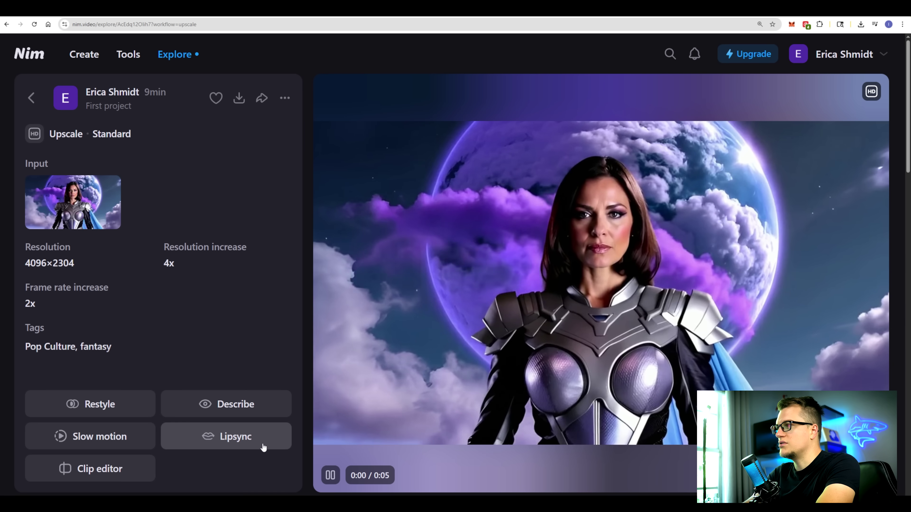
Lip-sync the armored woman image with LatentSync, speaking the subscribe line in Charlotte's voice.
{"action": "left_click", "coordinate": [223, 435]}
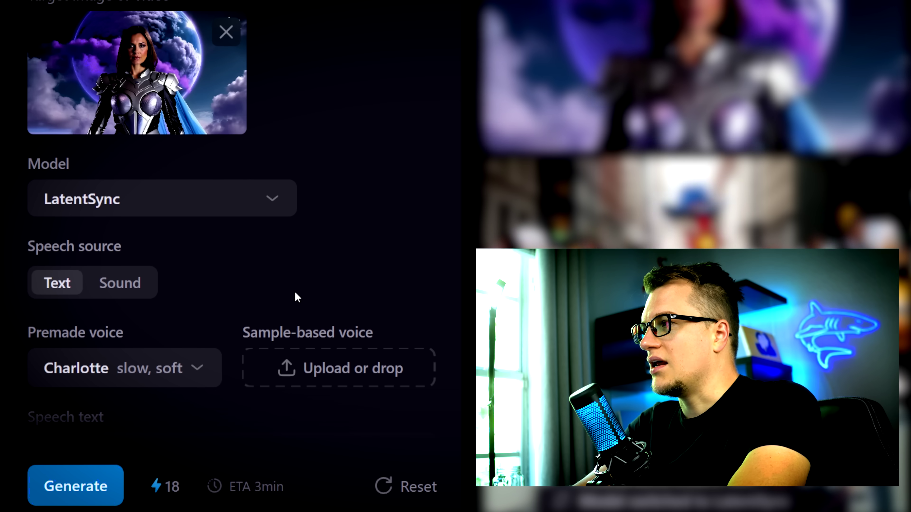
{"action": "scroll", "coordinate": [299, 287], "scroll_direction": "down", "scroll_amount": 2}
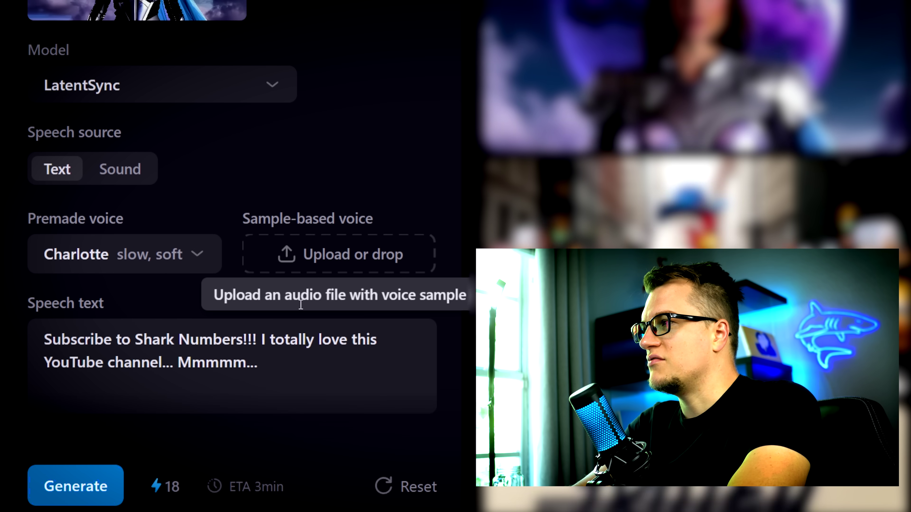
{"action": "scroll", "coordinate": [147, 376], "scroll_direction": "up", "scroll_amount": 3}
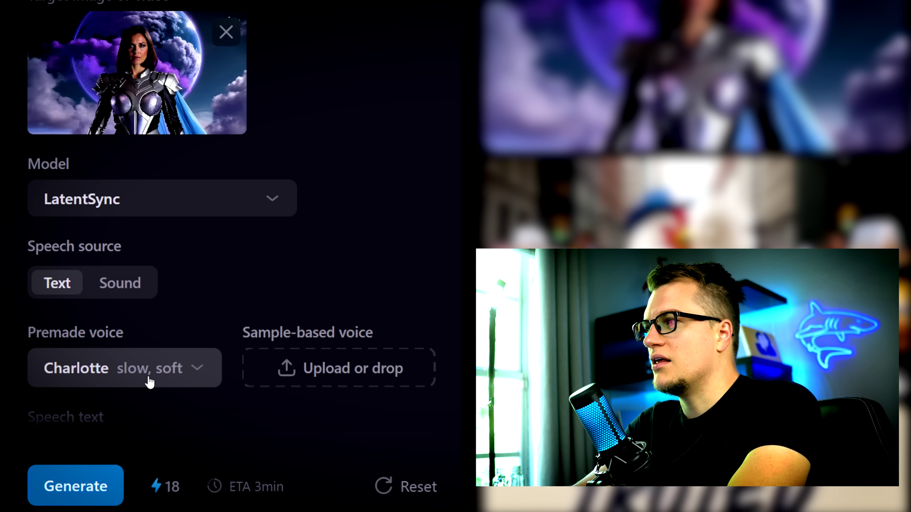
{"action": "left_click", "coordinate": [193, 199]}
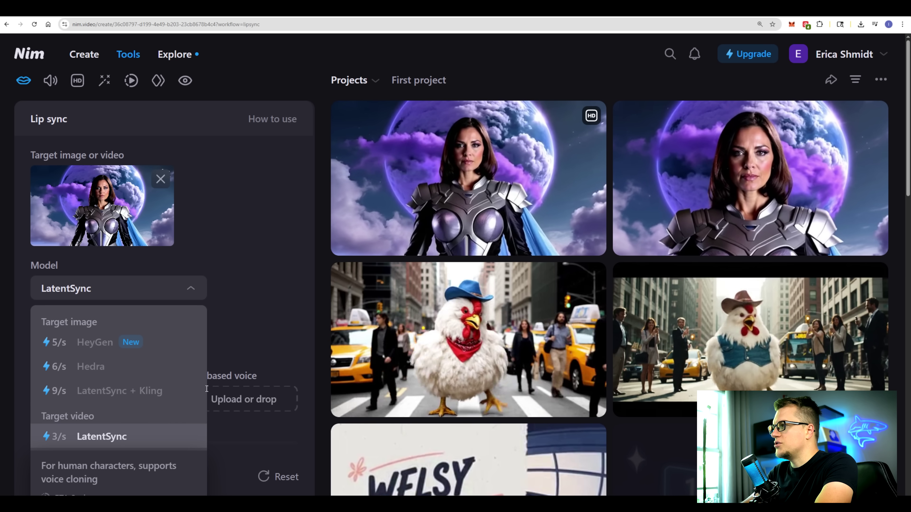
{"action": "left_click", "coordinate": [147, 436]}
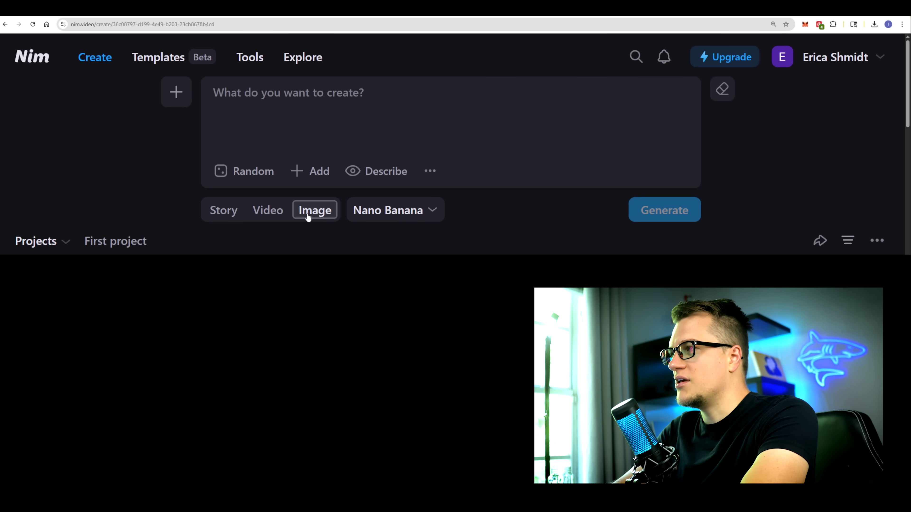
Generate a high-quality Ideogram image of a green tribe member standing in a soybean field.
{"action": "left_click", "coordinate": [436, 215]}
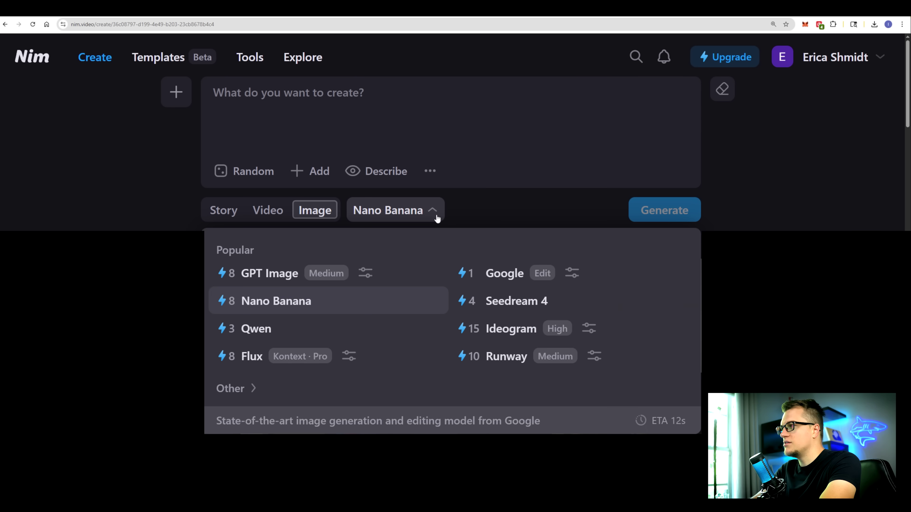
{"action": "left_click", "coordinate": [503, 329]}
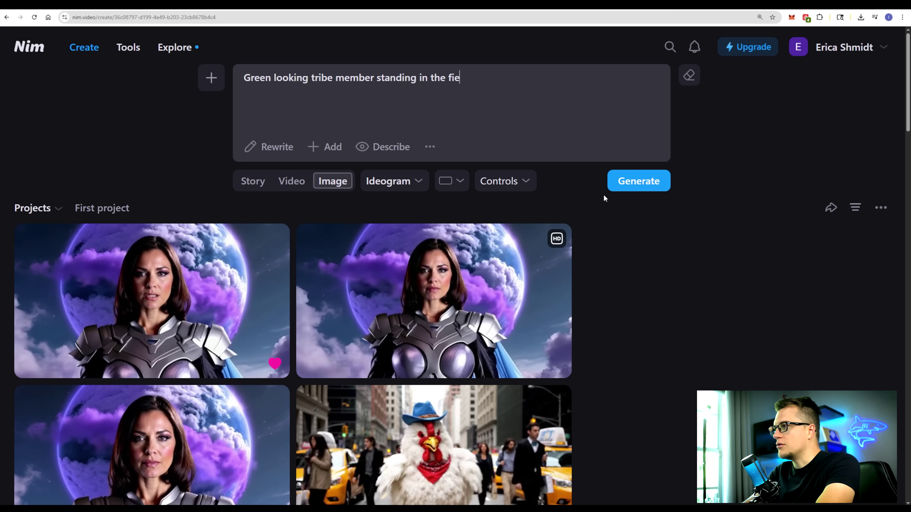
{"action": "type", "text": "ld"}
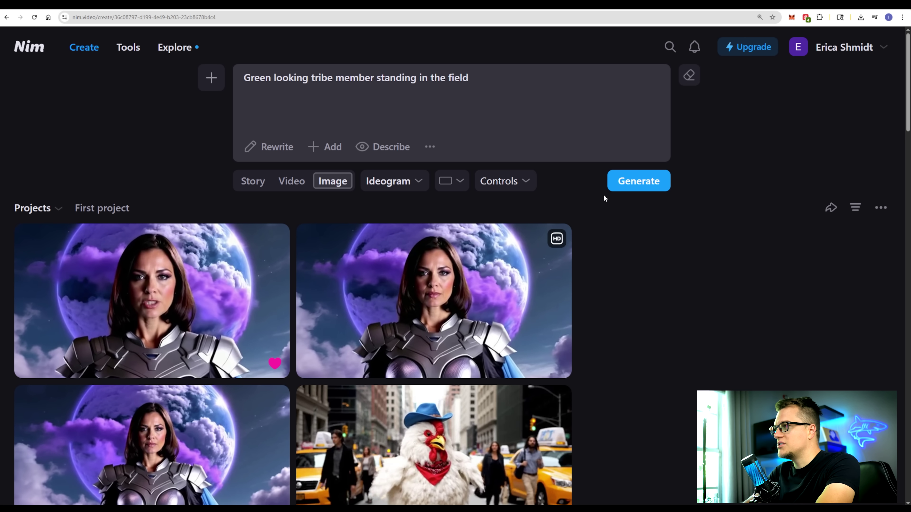
{"action": "type", "text": " full of "}
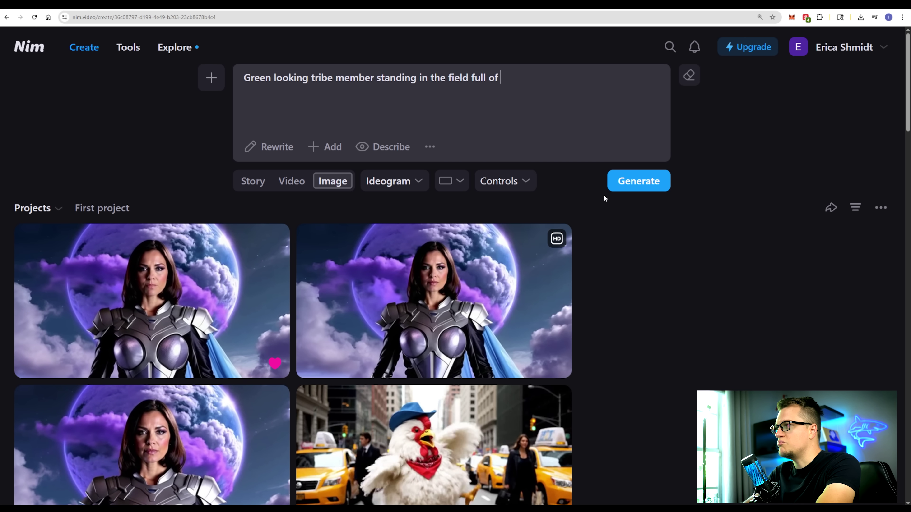
{"action": "type", "text": "soy beans"}
{"action": "left_click", "coordinate": [526, 181]}
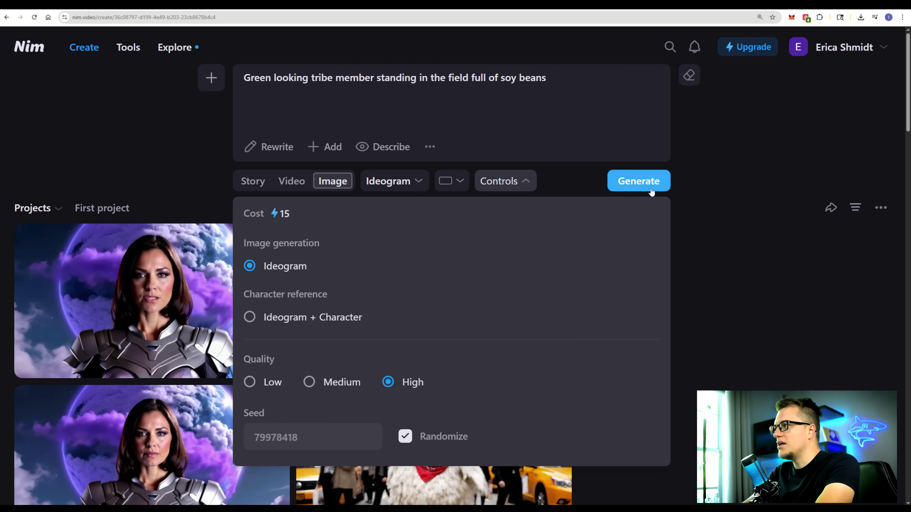
{"action": "left_click", "coordinate": [651, 190]}
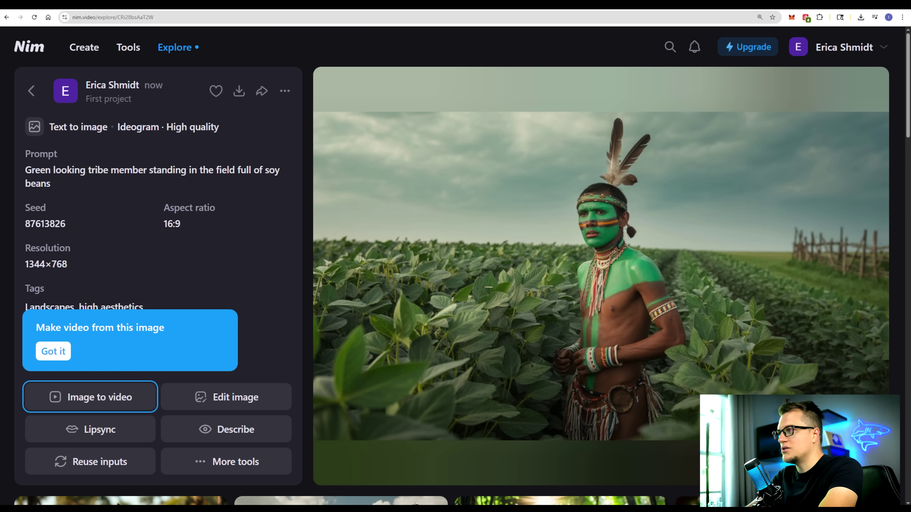
Turn the soybean field image into a five-second video with the Wan 2.1 Std model.
{"action": "left_click", "coordinate": [138, 399]}
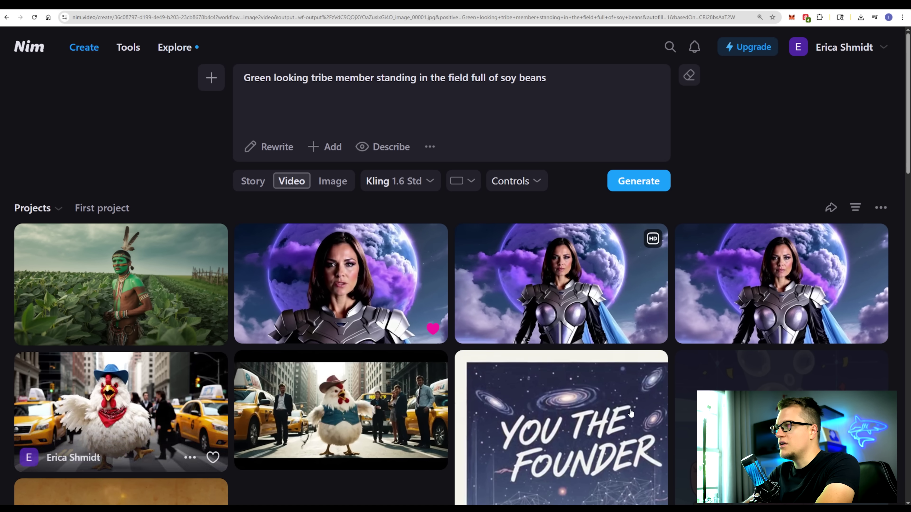
{"action": "left_click", "coordinate": [430, 180]}
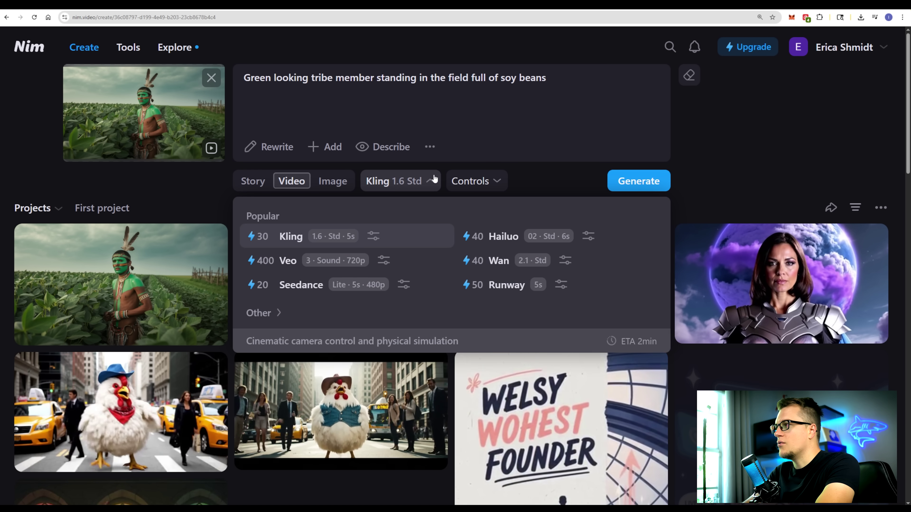
{"action": "left_click", "coordinate": [505, 269]}
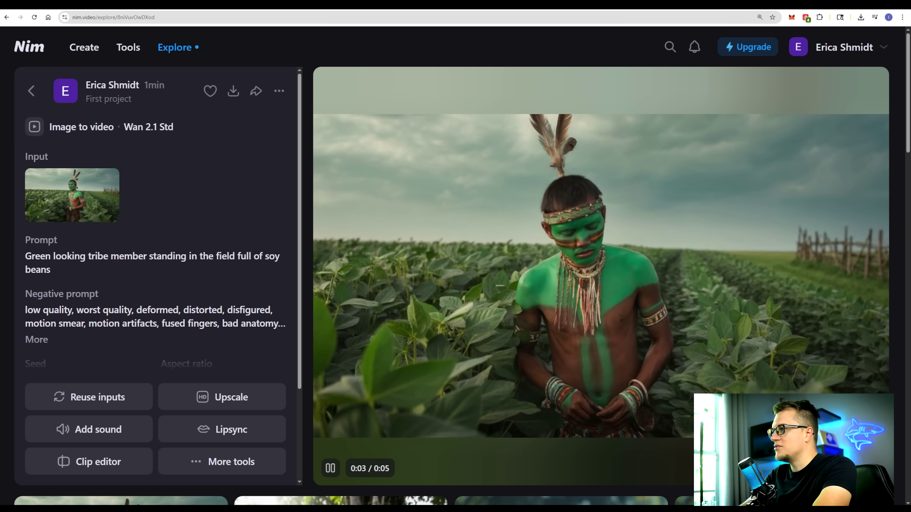
Describe the video, open it in the Clip editor, and add MM Audio wind-and-nature sound.
{"action": "scroll", "coordinate": [154, 323], "scroll_direction": "down", "scroll_amount": 5}
{"action": "left_click", "coordinate": [215, 411]}
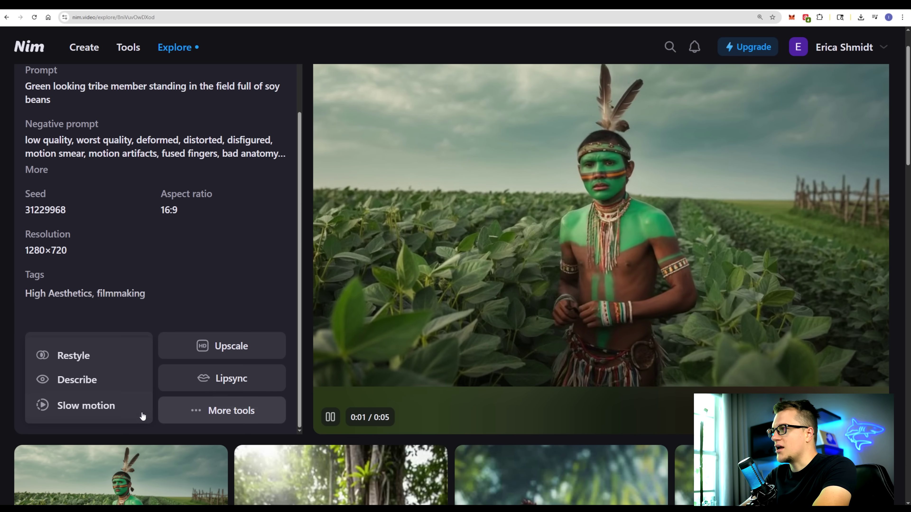
{"action": "left_click", "coordinate": [77, 380]}
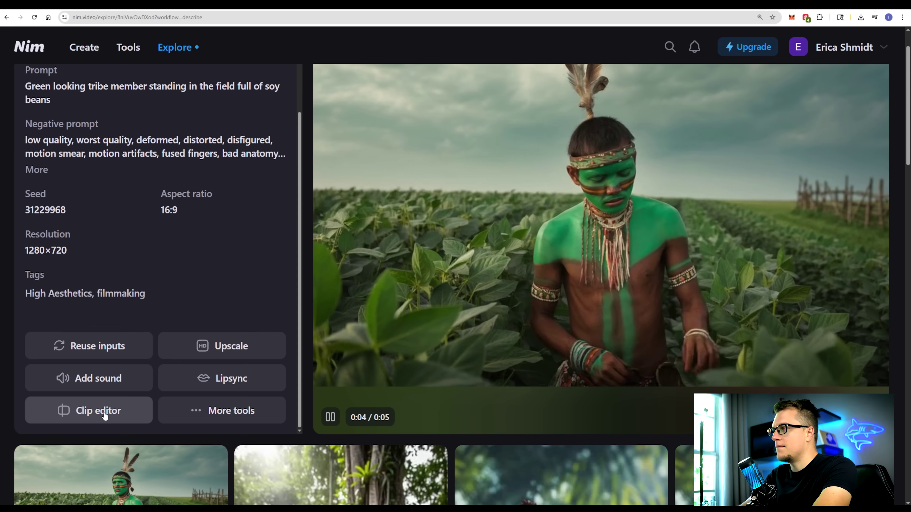
{"action": "left_click", "coordinate": [104, 417]}
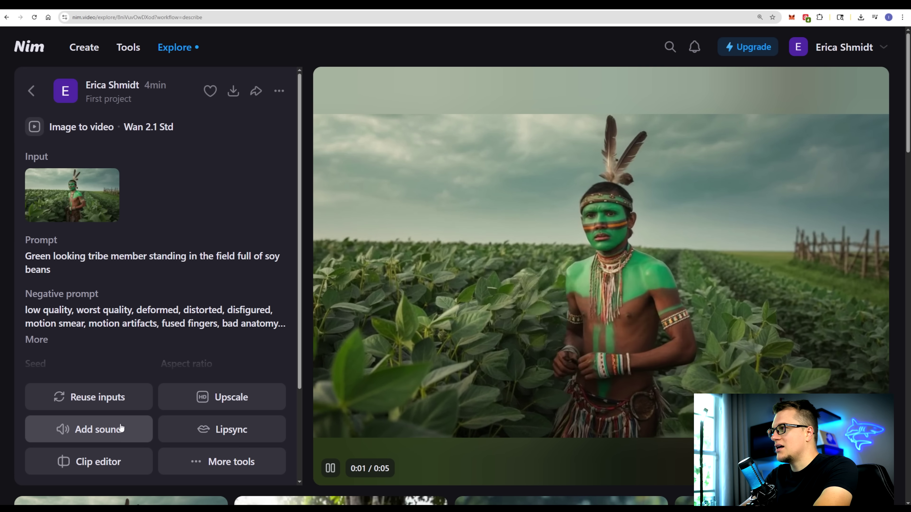
{"action": "left_click", "coordinate": [121, 428]}
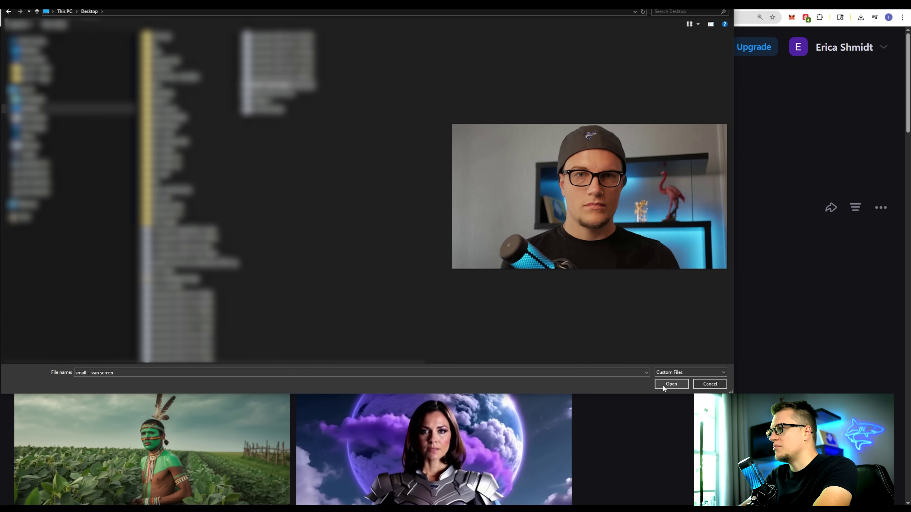
Attach the webcam screenshot of the man in the cap as the Image reference.
{"action": "left_click", "coordinate": [662, 387]}
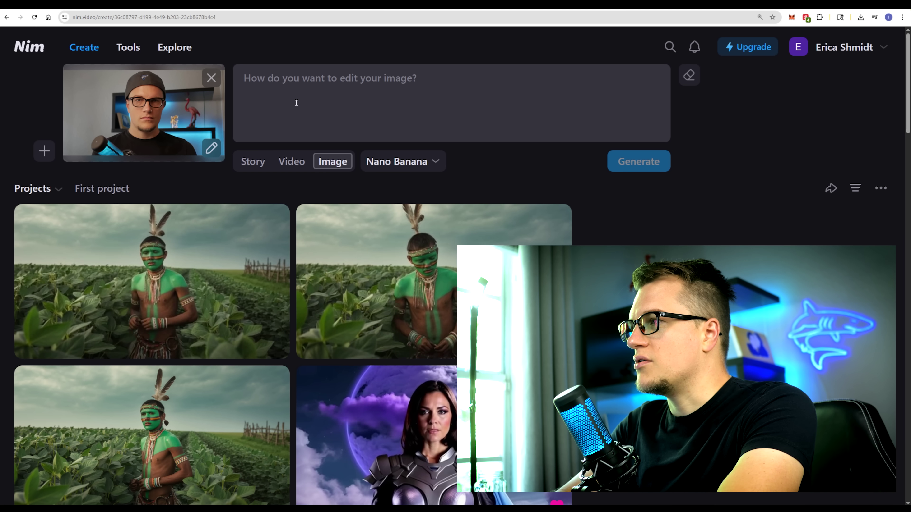
Edit the portrait with Nano Banana to remove the hat and add acidic green punk hair and shirt. Then animate it with Veo 2 as 'Man looking into the camera'.
{"action": "left_click", "coordinate": [305, 107]}
{"action": "type", "text": "Remove hat from him, make him have acidic green punk hair and wear acidic green t shirt"}
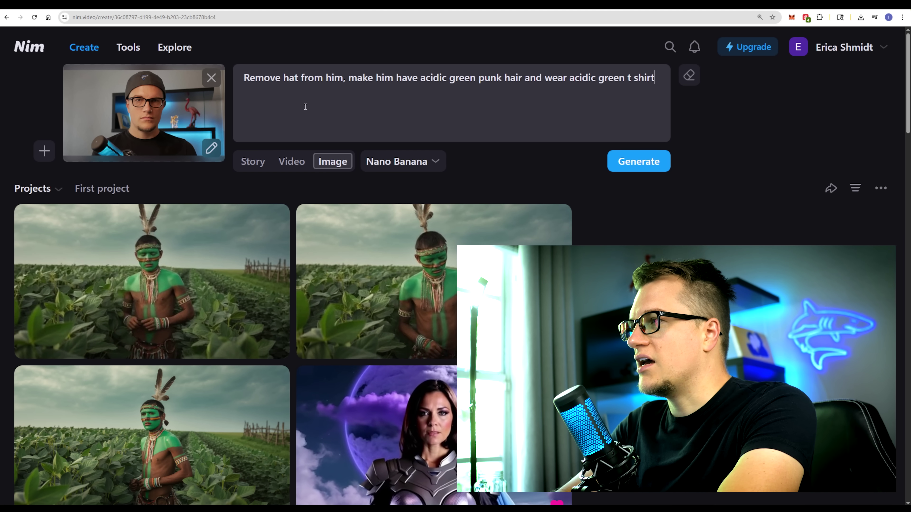
{"action": "left_click", "coordinate": [648, 163]}
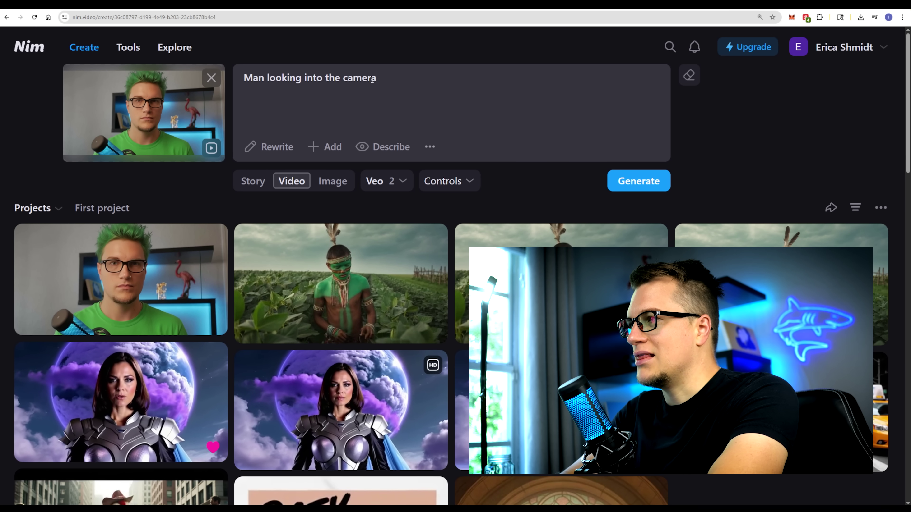
{"action": "left_click", "coordinate": [639, 181]}
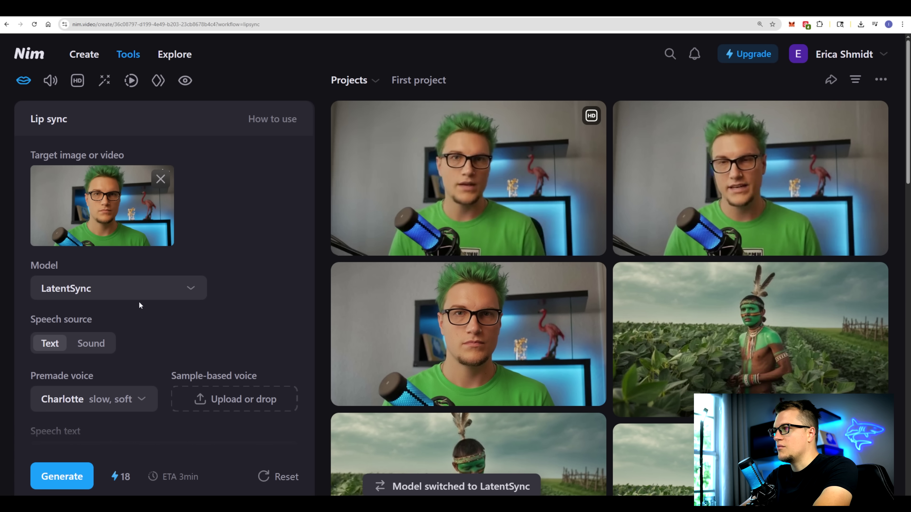
Set up a LatentSync lip sync of the green-haired video using an uploaded sound file.
{"action": "left_click", "coordinate": [134, 297]}
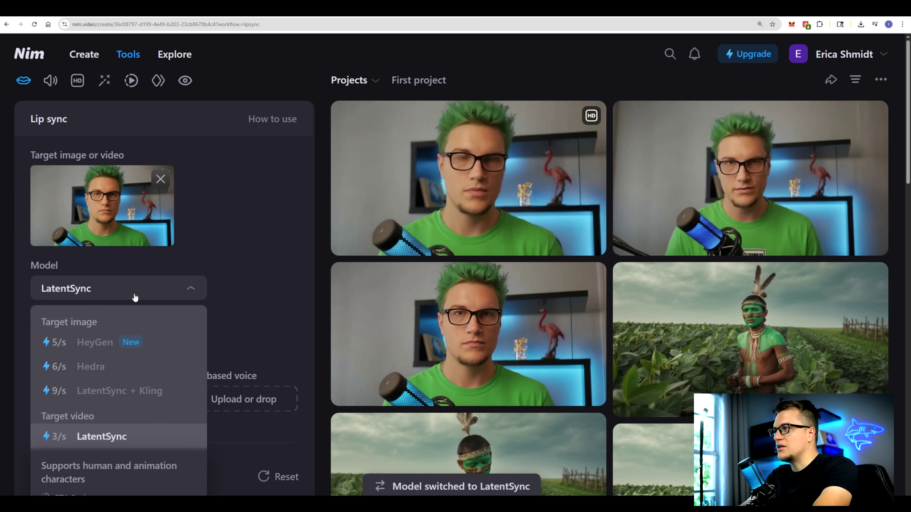
{"action": "left_click", "coordinate": [91, 343]}
{"action": "left_click", "coordinate": [103, 391]}
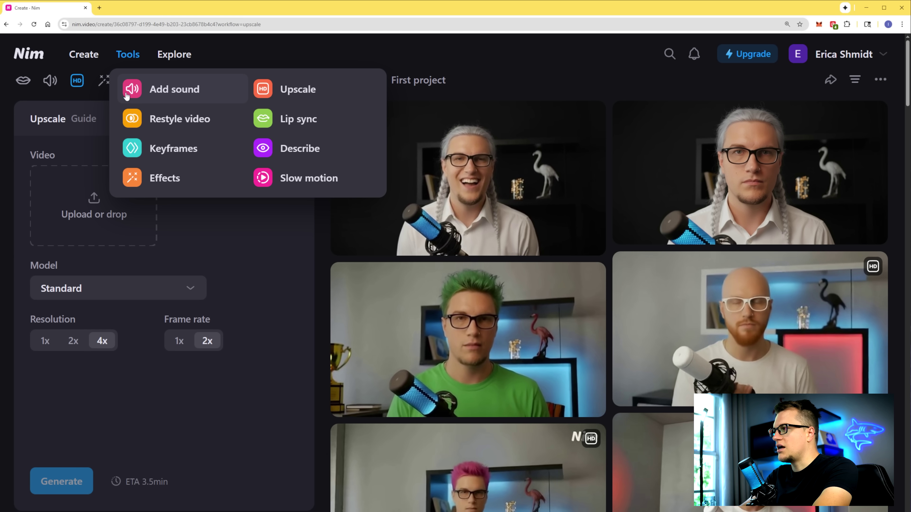
Generate a Hulk effect video of the green-haired man from the effects gallery.
{"action": "mouse_move", "coordinate": [127, 55]}
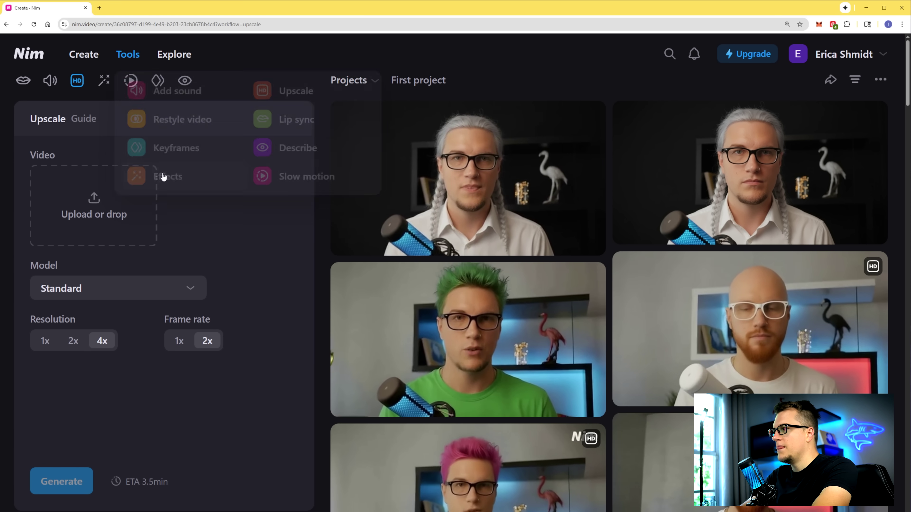
{"action": "left_click", "coordinate": [163, 175]}
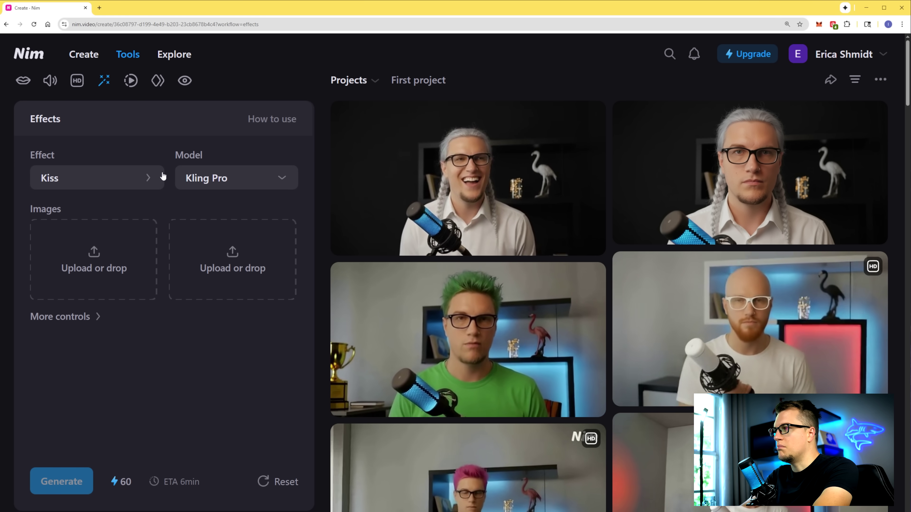
{"action": "left_click", "coordinate": [88, 184]}
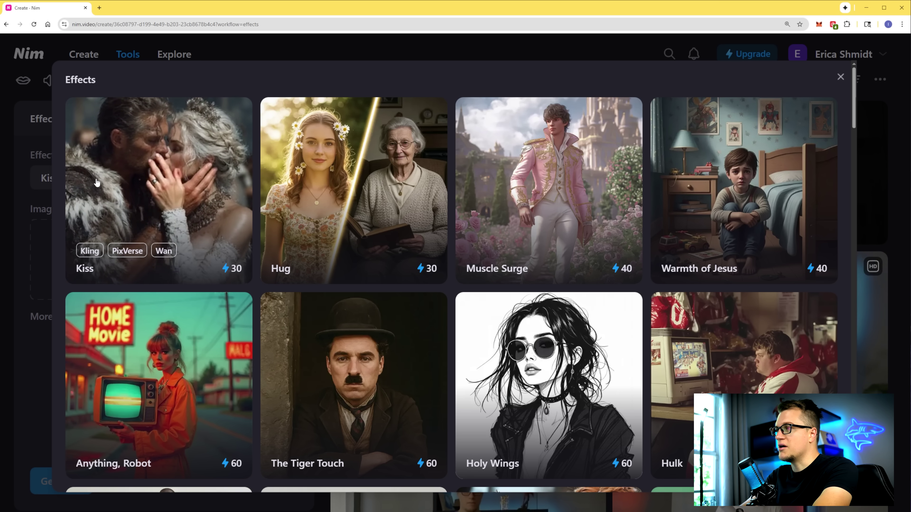
{"action": "scroll", "coordinate": [418, 250], "scroll_direction": "down", "scroll_amount": 3}
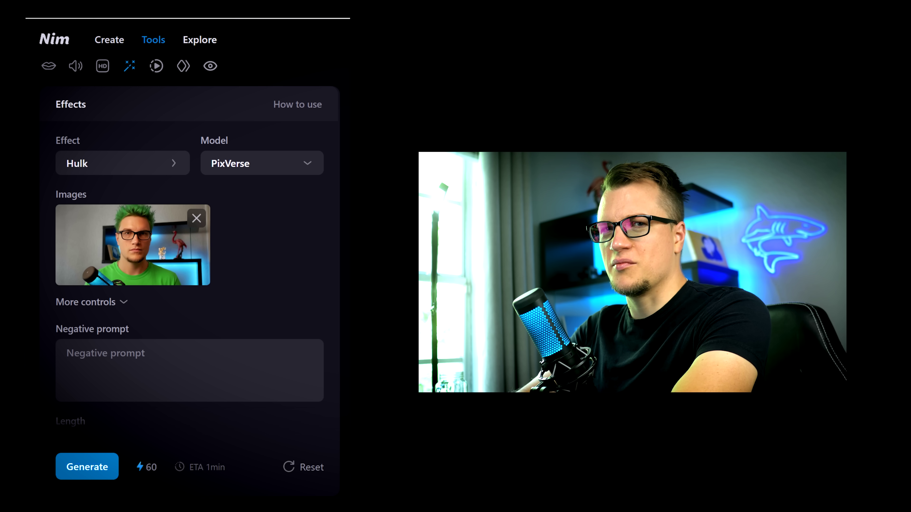
{"action": "left_click", "coordinate": [91, 480]}
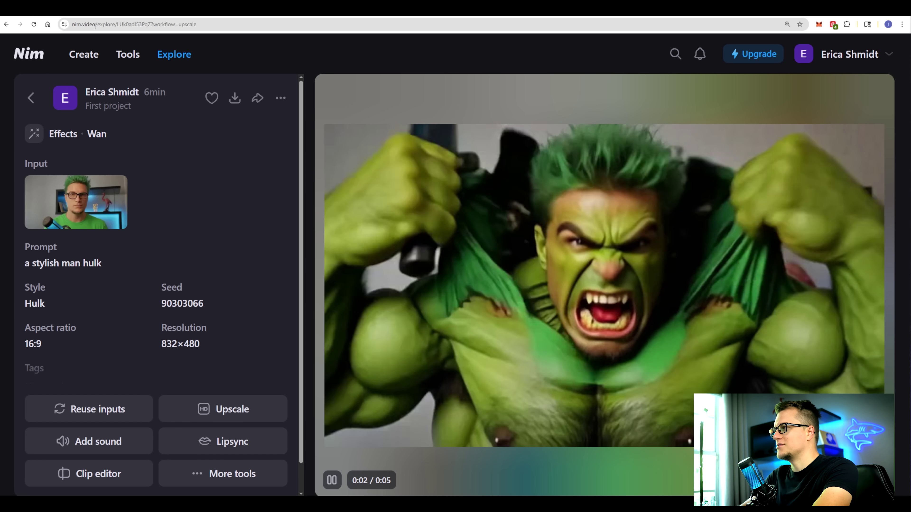
Go back to the nim.video home page.
{"action": "left_click", "coordinate": [95, 25]}
{"action": "type", "text": "nim.video"}
{"action": "key", "text": "Return"}
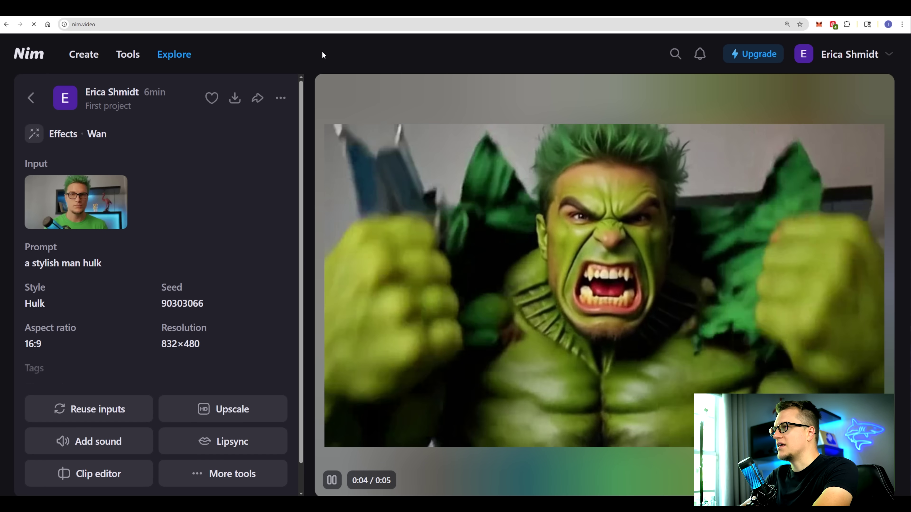
{"action": "mouse_move", "coordinate": [128, 54]}
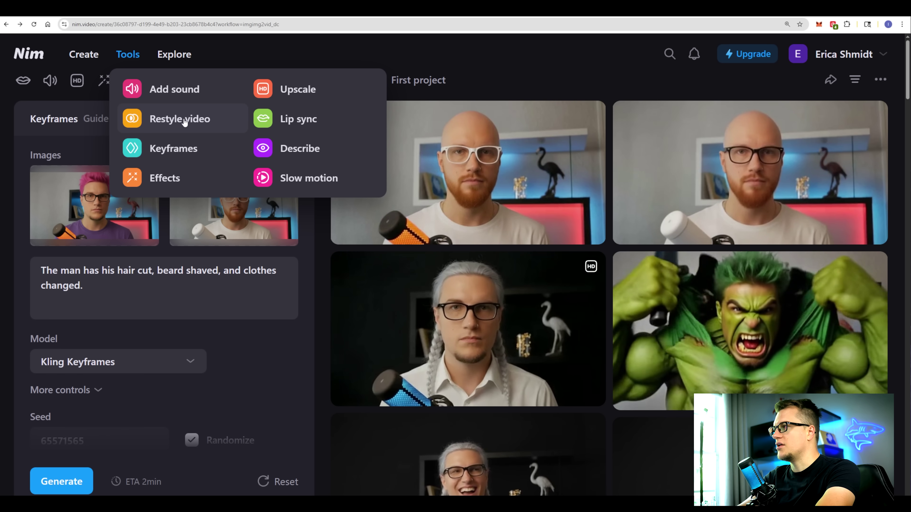
Restyle the green-haired video with the Chinese Painting style and the description 'Elegant Hulk'.
{"action": "left_click", "coordinate": [185, 122]}
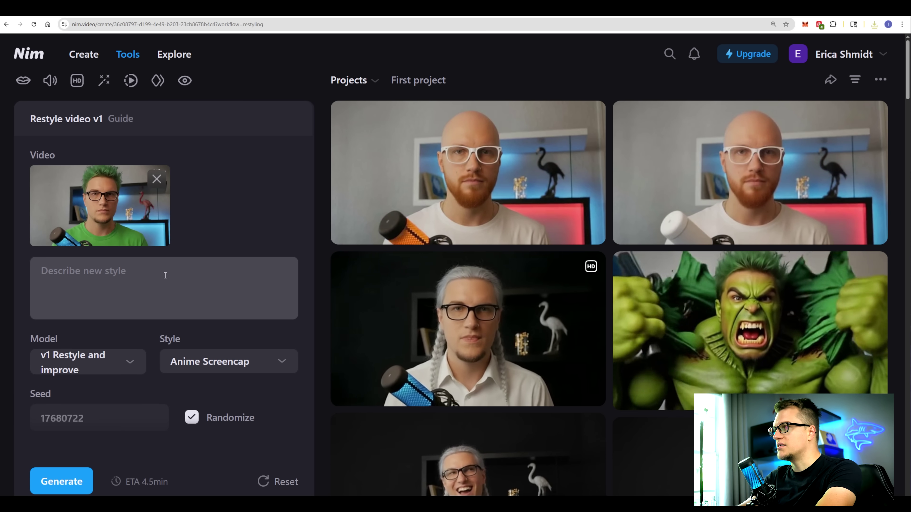
{"action": "left_click", "coordinate": [228, 361]}
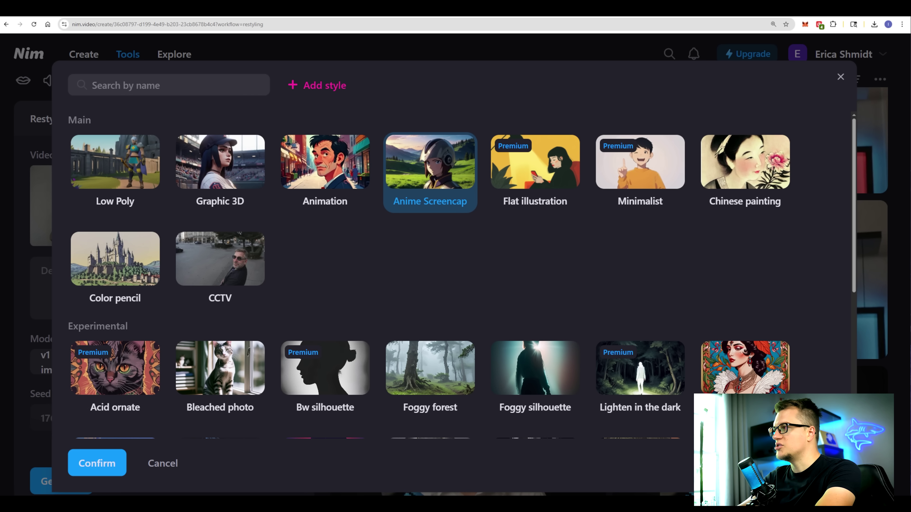
{"action": "left_click", "coordinate": [755, 142]}
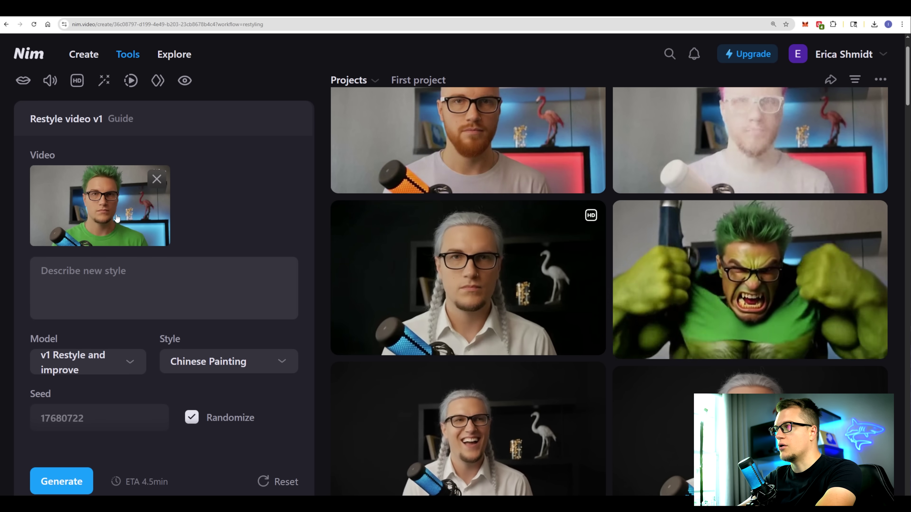
{"action": "type", "text": "Elegant Hulk"}
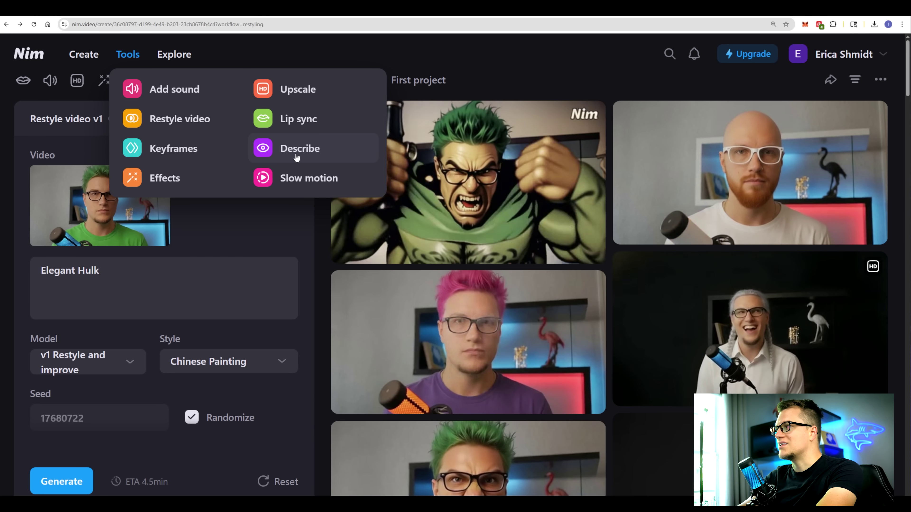
{"action": "left_click", "coordinate": [286, 184]}
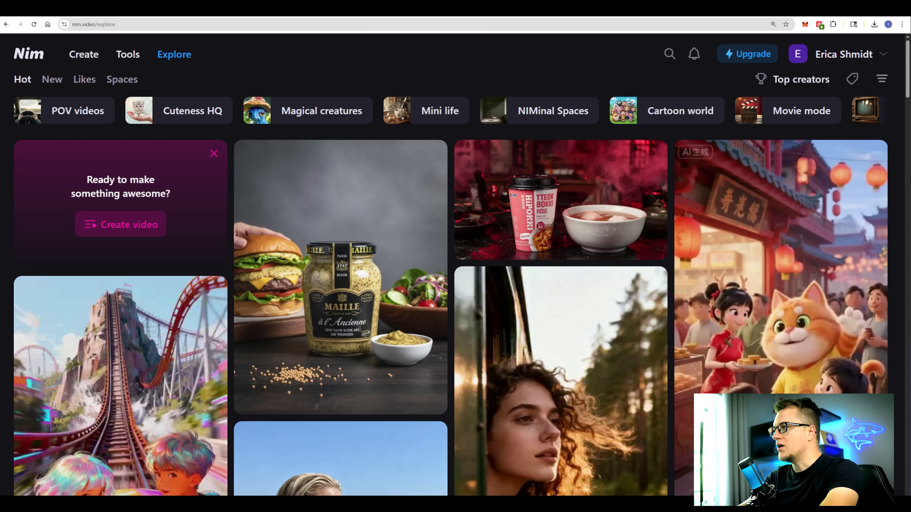
Scroll down the Explore page's Hot feed of community videos.
{"action": "scroll", "coordinate": [456, 287], "scroll_direction": "down", "scroll_amount": 10}
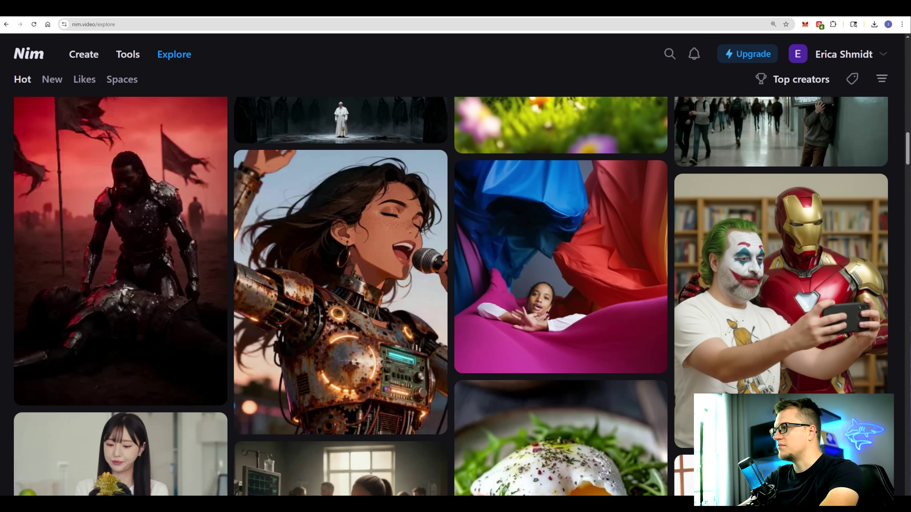
{"action": "scroll", "coordinate": [525, 215], "scroll_direction": "down", "scroll_amount": 10}
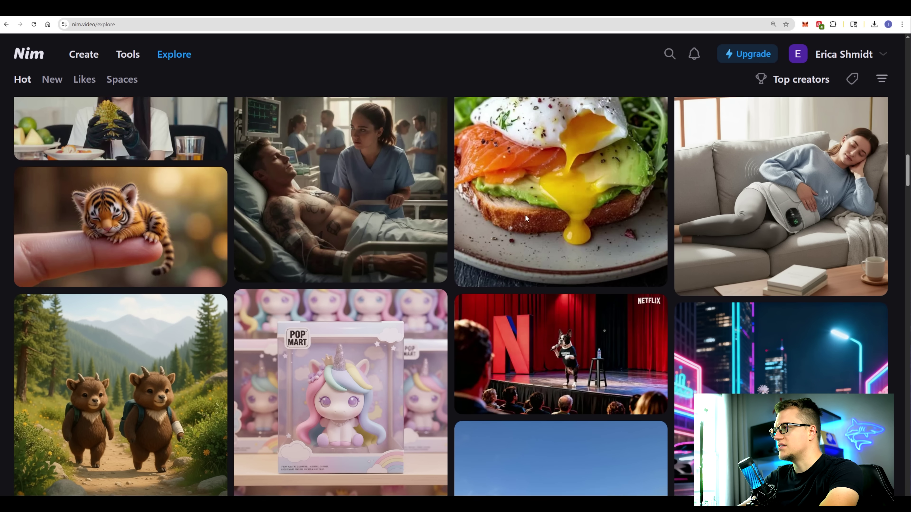
{"action": "scroll", "coordinate": [525, 214], "scroll_direction": "down", "scroll_amount": 3}
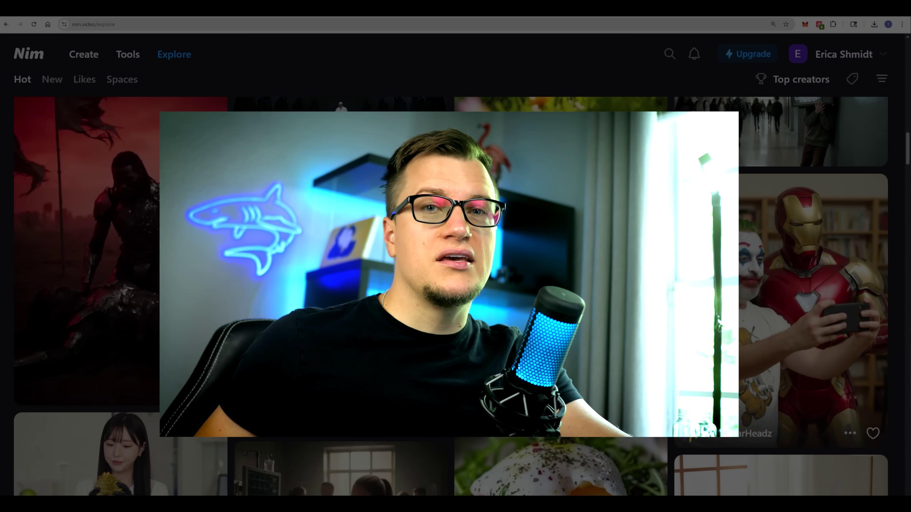
{"action": "scroll", "coordinate": [456, 298], "scroll_direction": "down", "scroll_amount": 10}
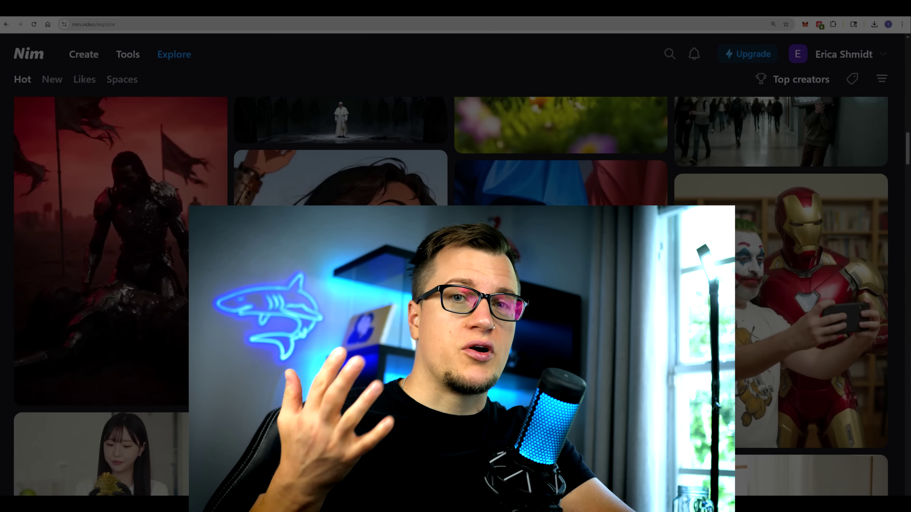
{"action": "scroll", "coordinate": [451, 296], "scroll_direction": "down", "scroll_amount": 6}
{"action": "scroll", "coordinate": [450, 296], "scroll_direction": "down", "scroll_amount": 5}
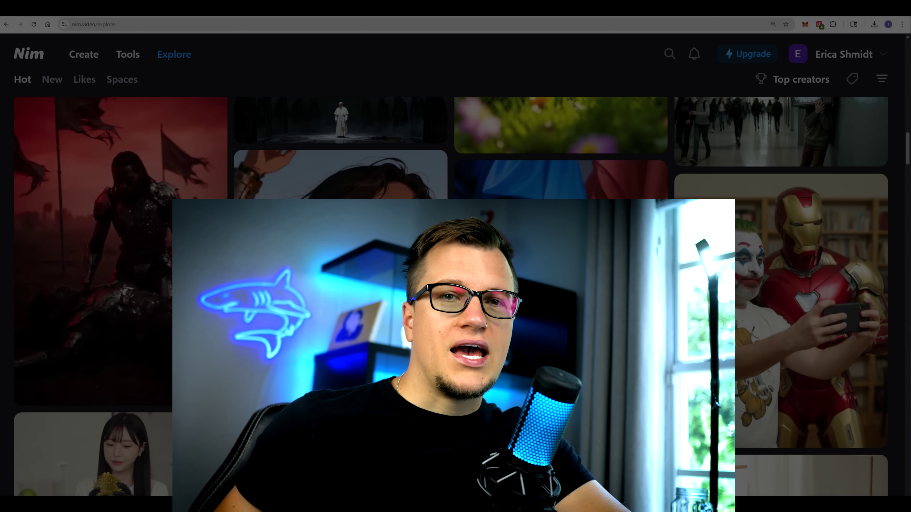
{"action": "scroll", "coordinate": [451, 296], "scroll_direction": "down", "scroll_amount": 9}
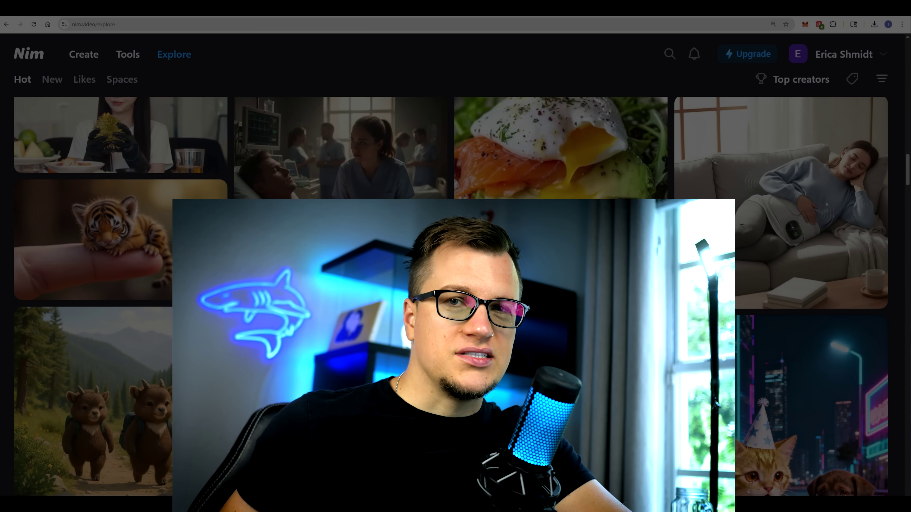
{"action": "scroll", "coordinate": [451, 296], "scroll_direction": "down", "scroll_amount": 6}
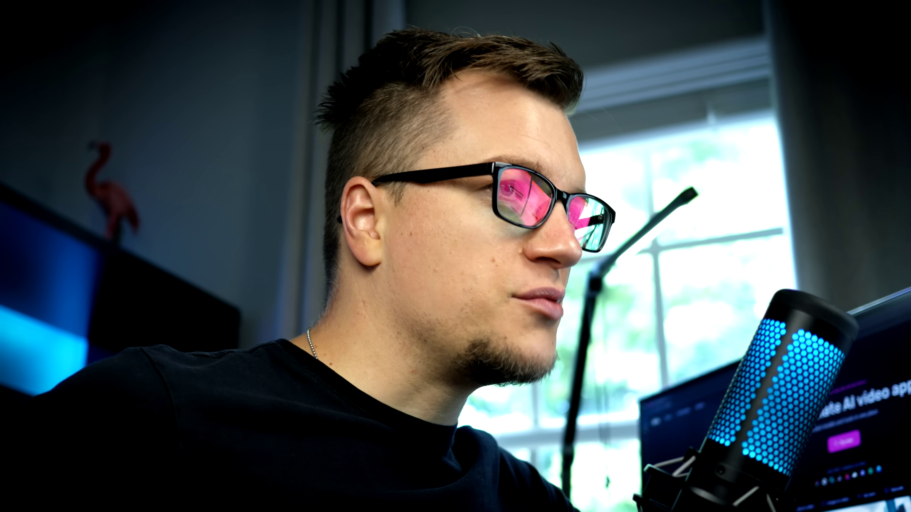